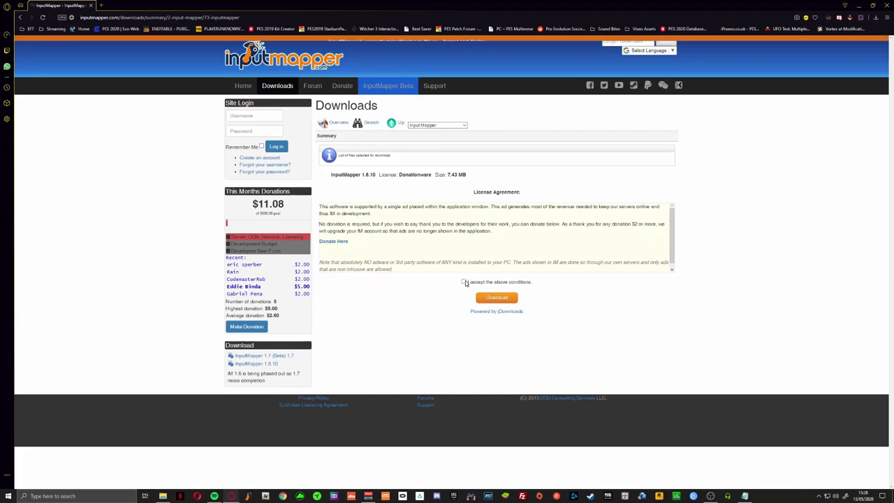
Step: Accept the license conditions for the InputMapper 1.6.10 download
left_click(464, 282)
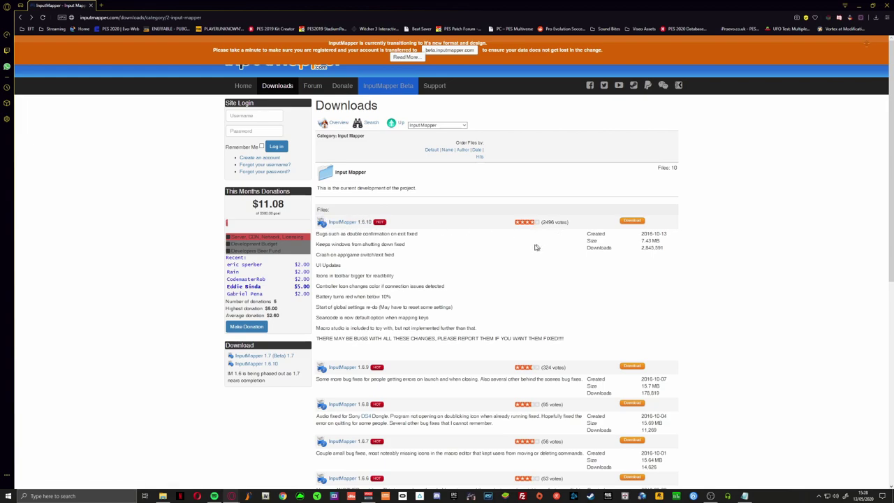
Step: Return to the site's download overview and open the Dualshock Exclusive Mode Tool page from the Tools category
left_click(20, 17)
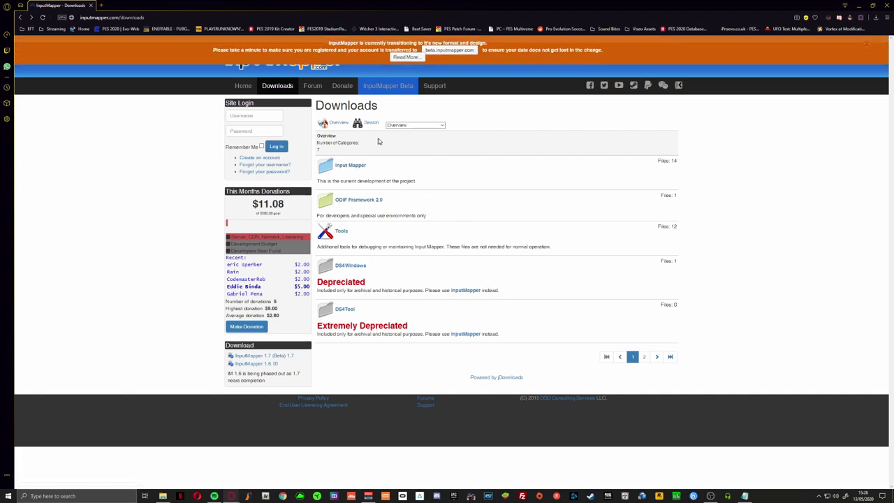
left_click(282, 89)
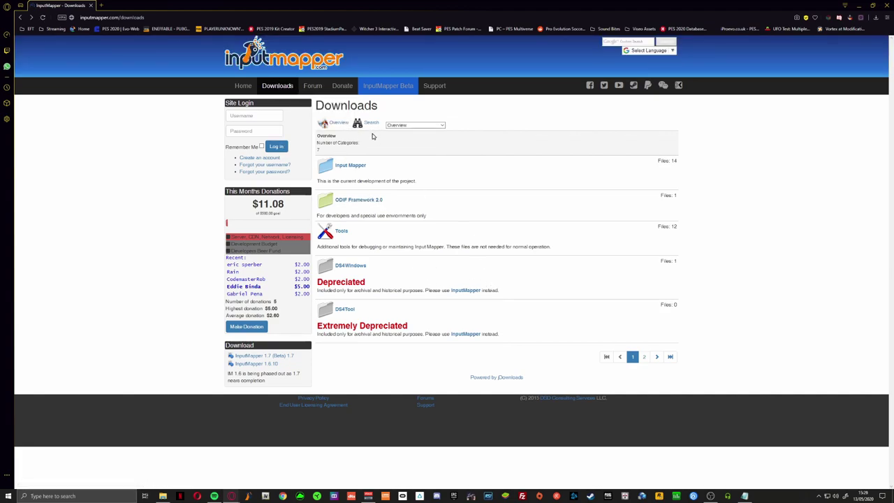
left_click(342, 232)
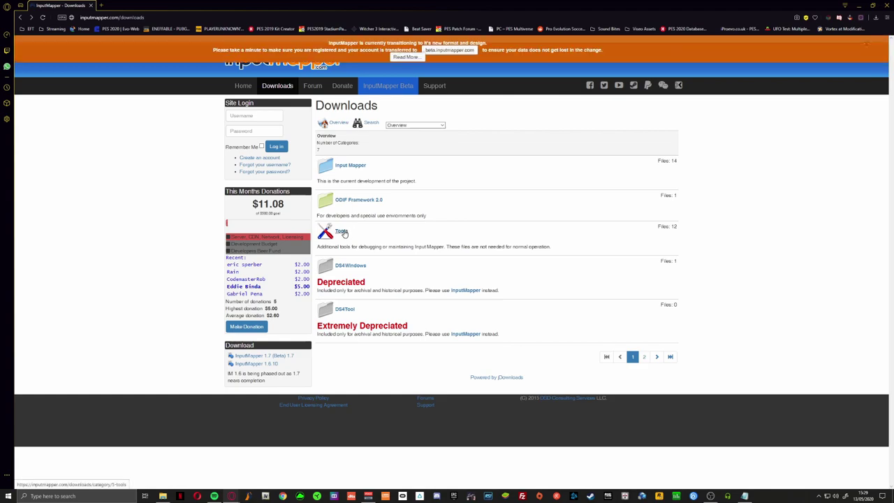
scroll(345, 237, "down", 2)
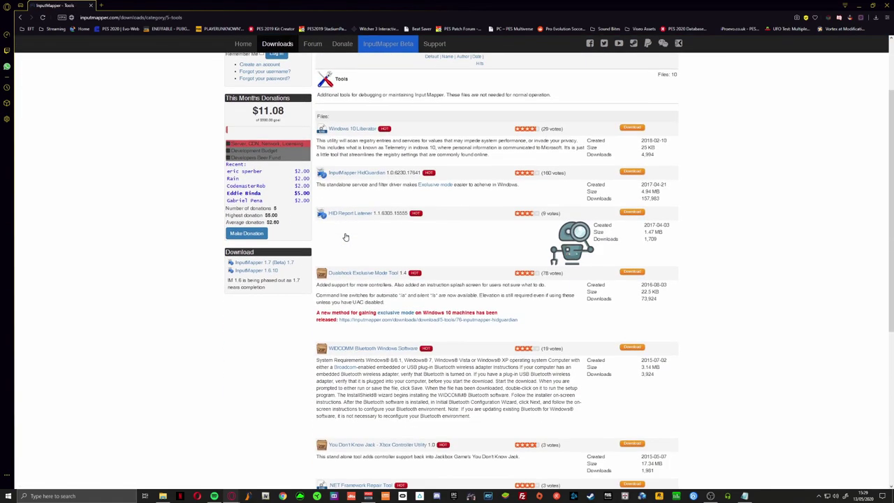
scroll(345, 236, "down", 1)
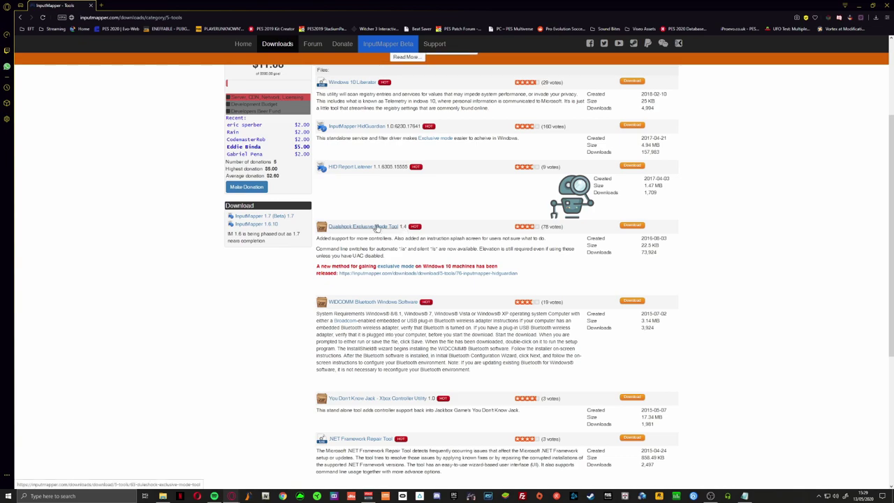
left_click(392, 227)
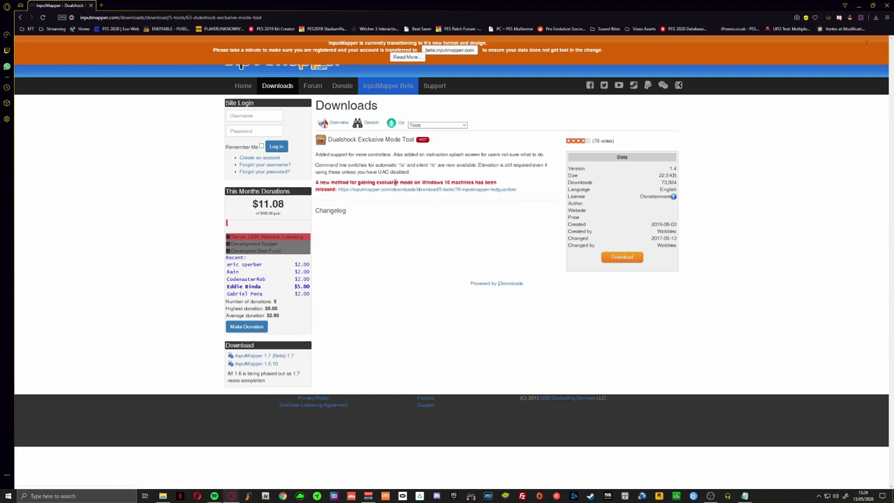
Step: Read the notice about the new exclusive mode method for Windows 10 and download the Dualshock Exclusive Mode Tool
left_click_drag(370, 183, 444, 183)
left_click(344, 181)
left_click_drag(316, 182, 338, 195)
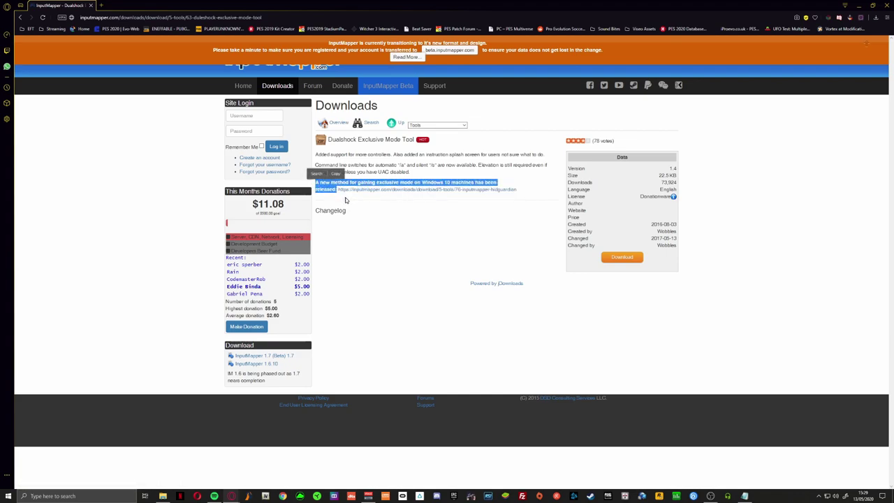
left_click(431, 216)
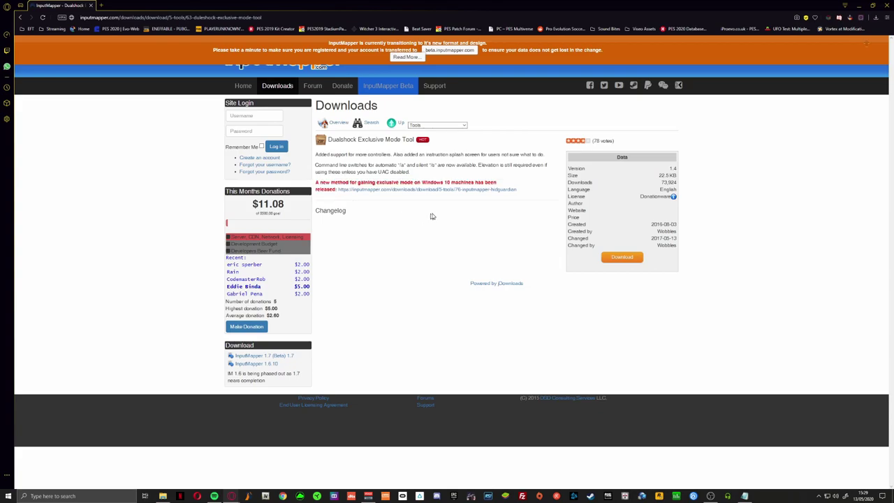
left_click(627, 260)
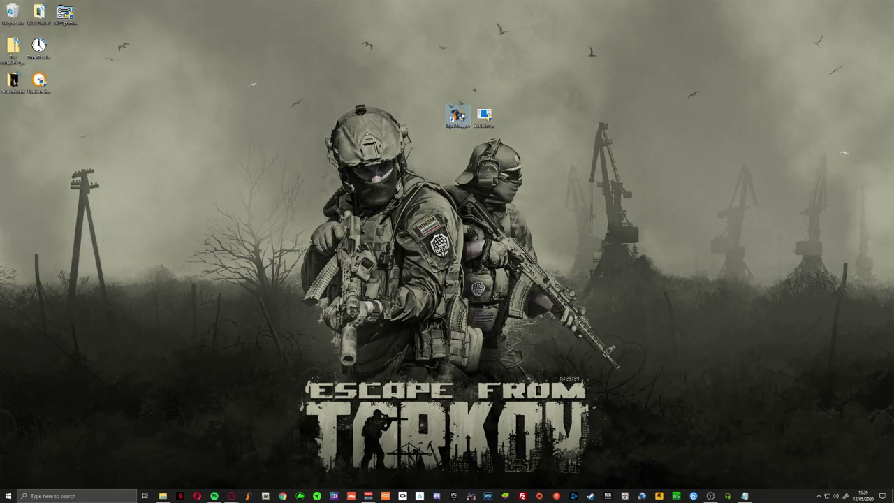
Step: Run the ExclusiveModeTool from the desktop to view its instructions, close it, and place its icon in the grid below the other shortcuts
left_click(489, 115)
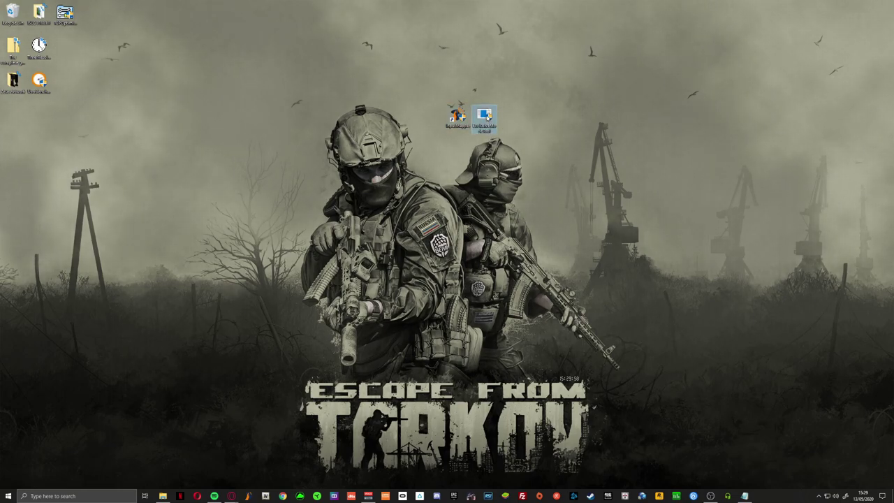
double_click(487, 115)
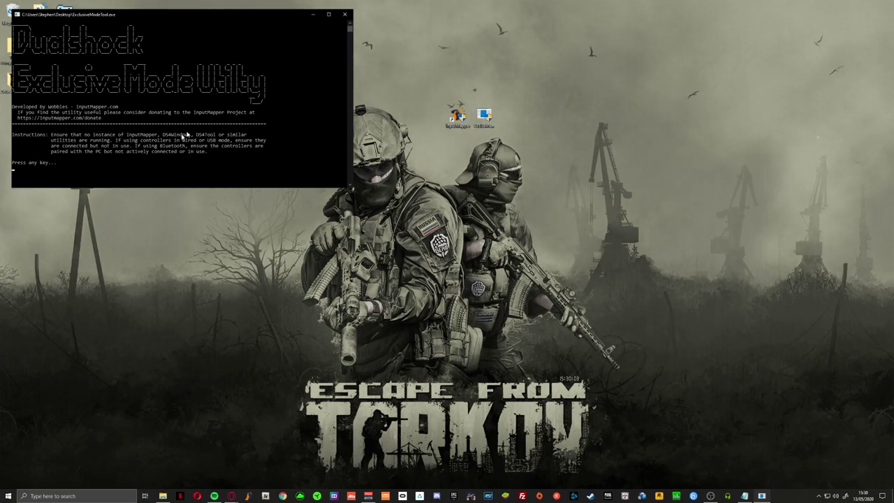
left_click(345, 14)
left_click(492, 111)
left_click_drag(487, 118, 63, 51)
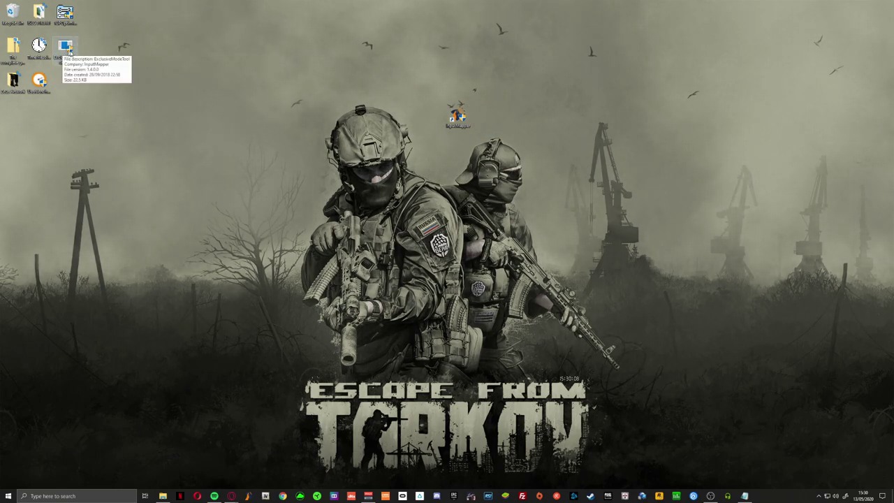
Step: Launch InputMapper from its desktop shortcut, and reposition and resize its window over the desktop
left_click(450, 117)
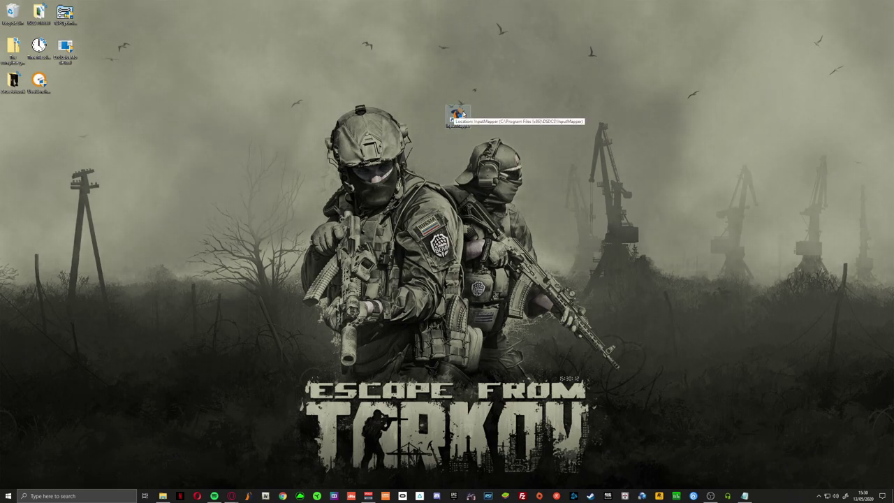
double_click(461, 113)
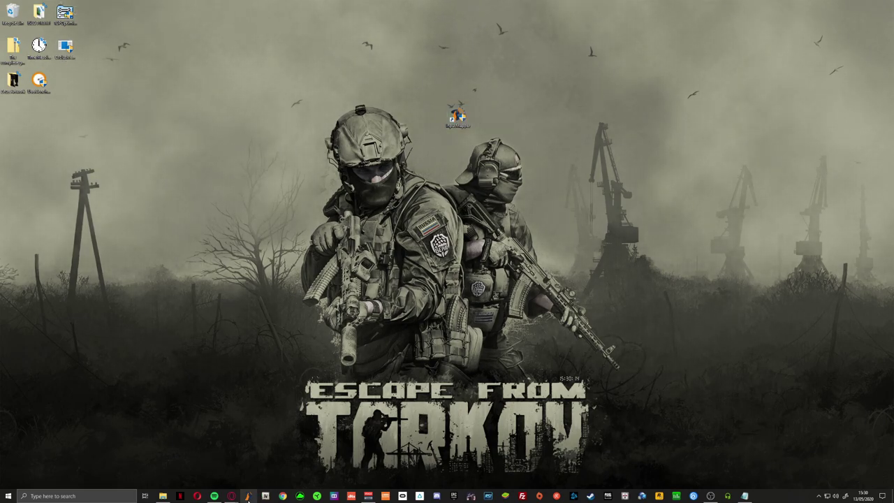
left_click_drag(292, 116, 339, 57)
left_click_drag(433, 252, 812, 403)
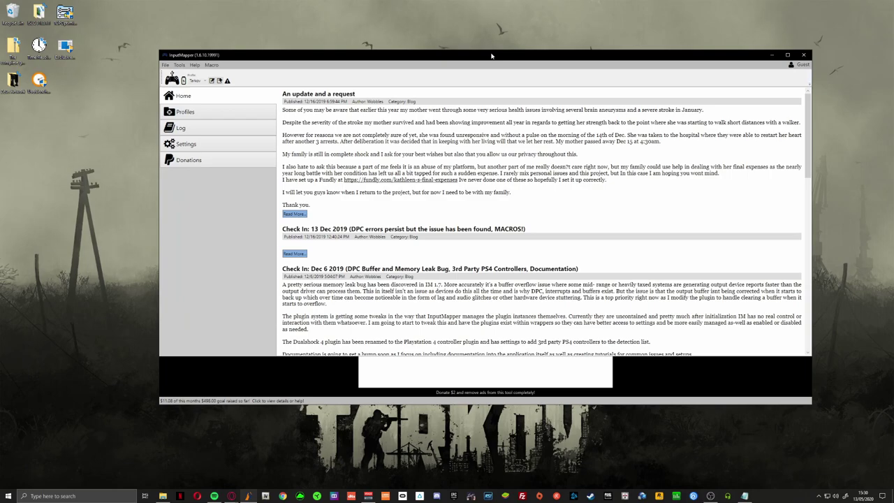
Step: Check the connected controller's status details and the list of profiles available for it
mouse_move(172, 74)
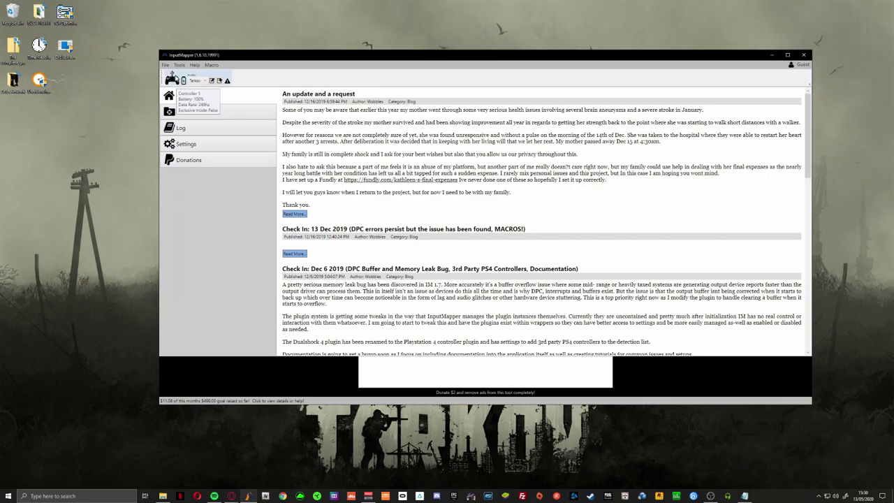
left_click(204, 83)
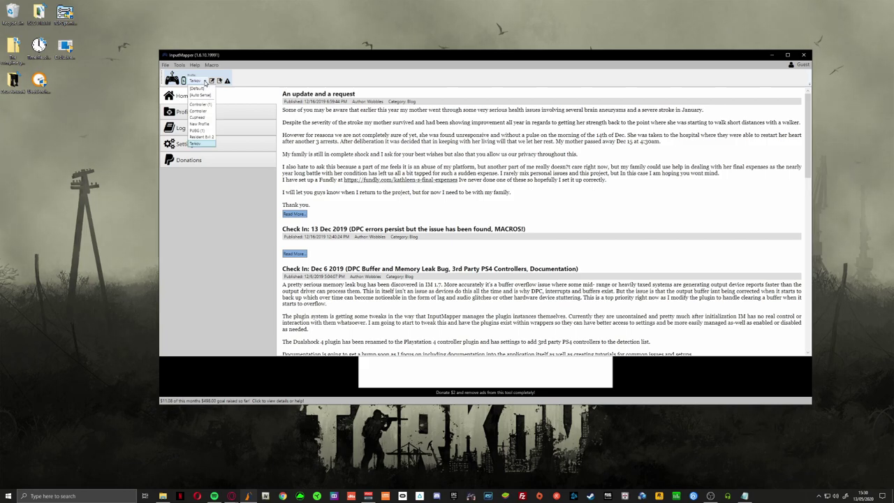
left_click(204, 82)
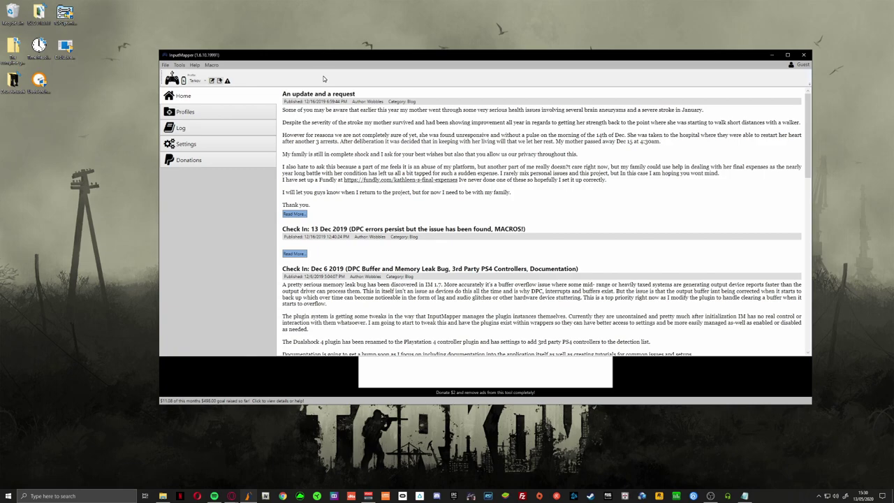
Step: Open the Tarkov profile for editing and enable Emulate virtual controller to unlock its button mappings
left_click(188, 117)
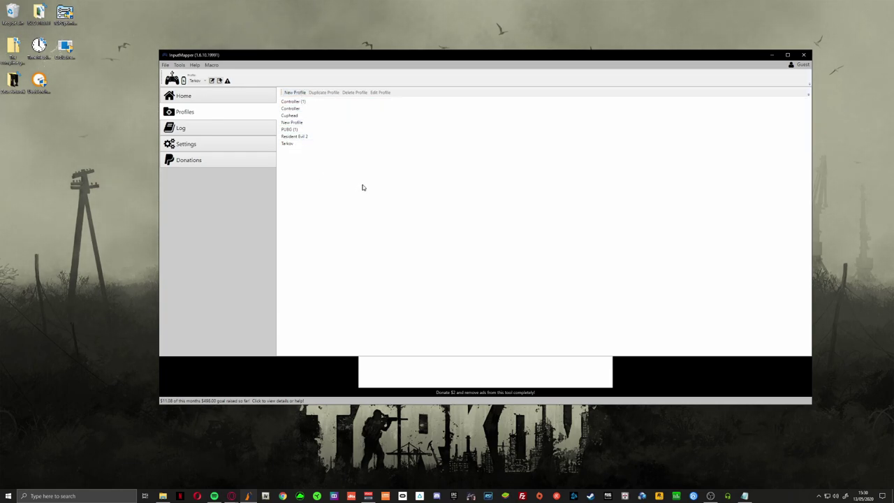
double_click(302, 144)
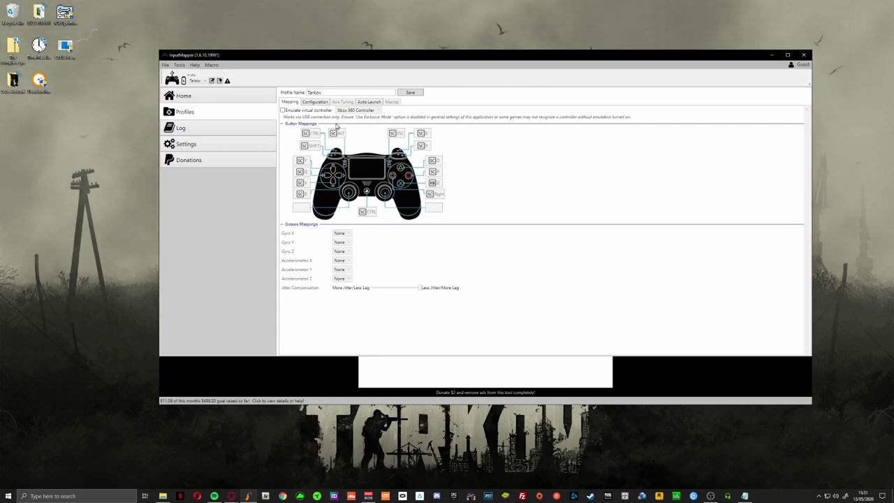
left_click(283, 111)
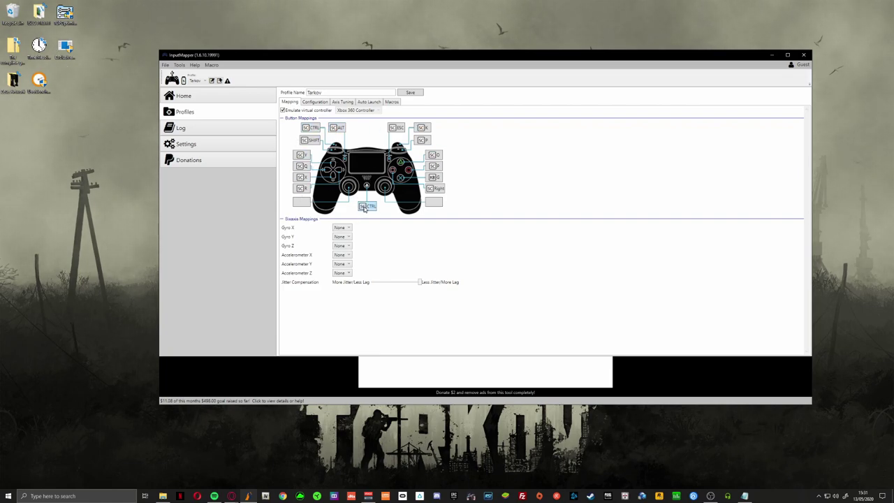
Step: Examine the key assignment choices for the SHIFT-mapped button and the click and movement mappings of the left and right sticks
left_click(312, 140)
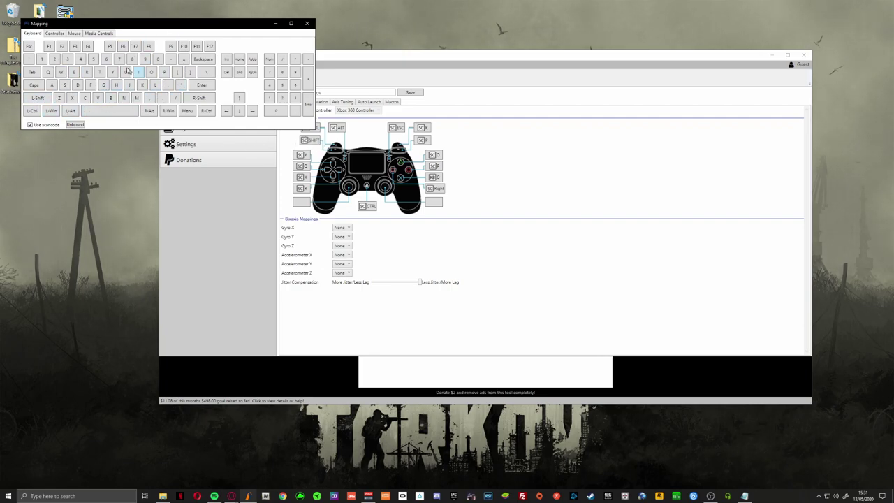
left_click(308, 24)
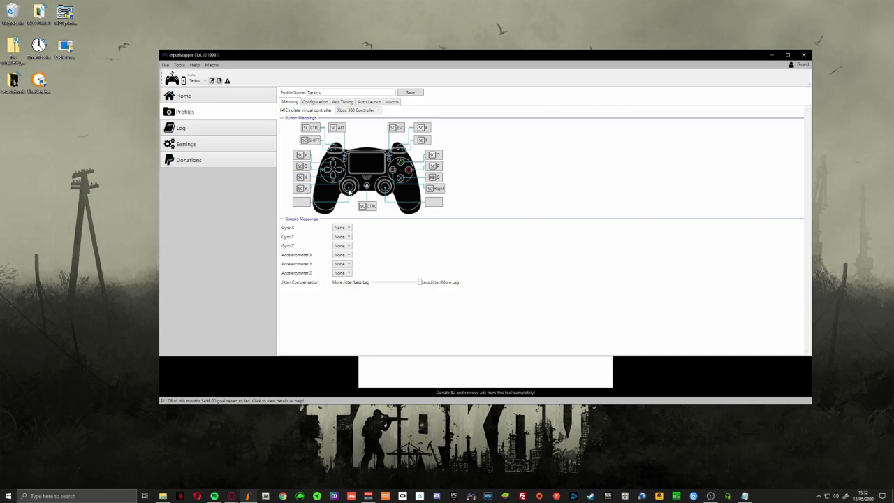
left_click(301, 202)
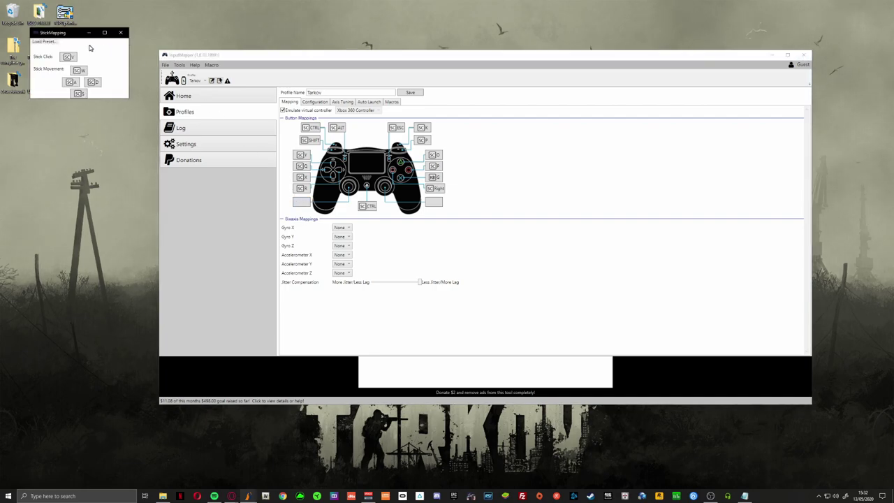
left_click_drag(79, 35, 171, 116)
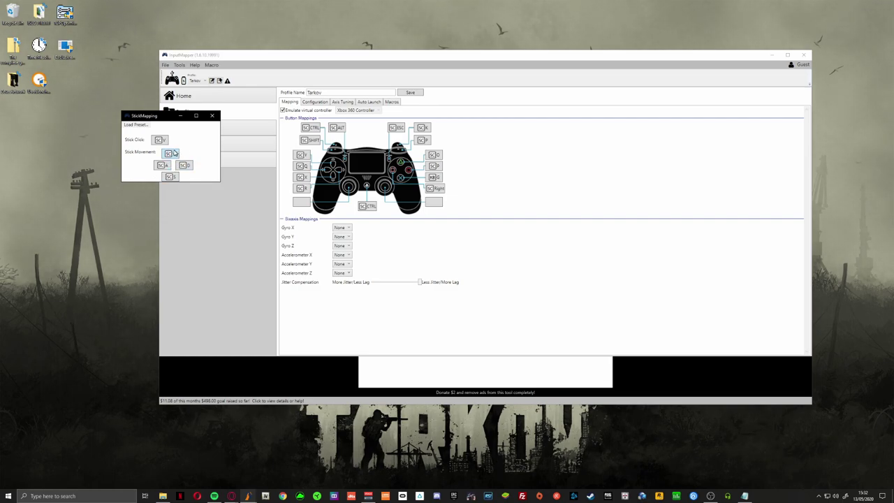
left_click(212, 116)
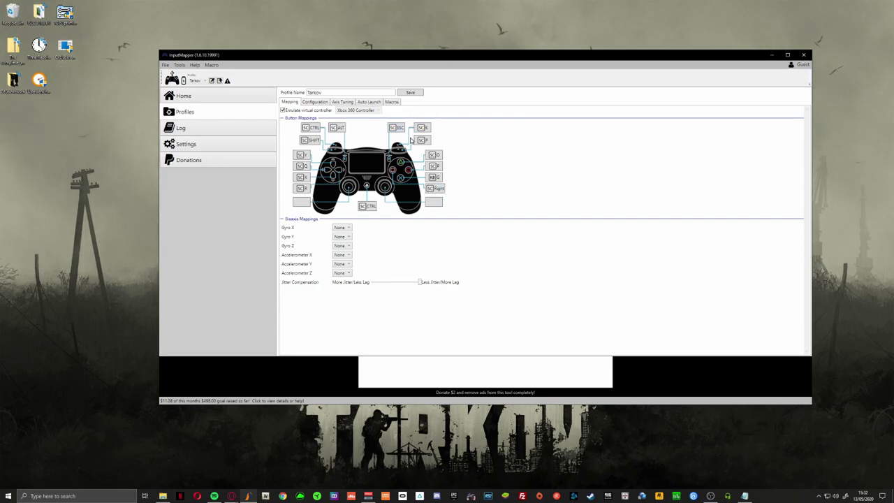
left_click(435, 203)
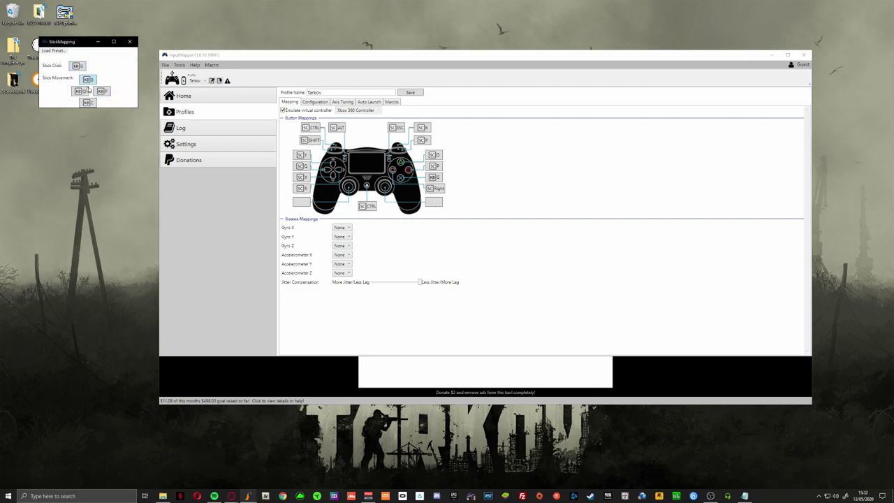
left_click(129, 43)
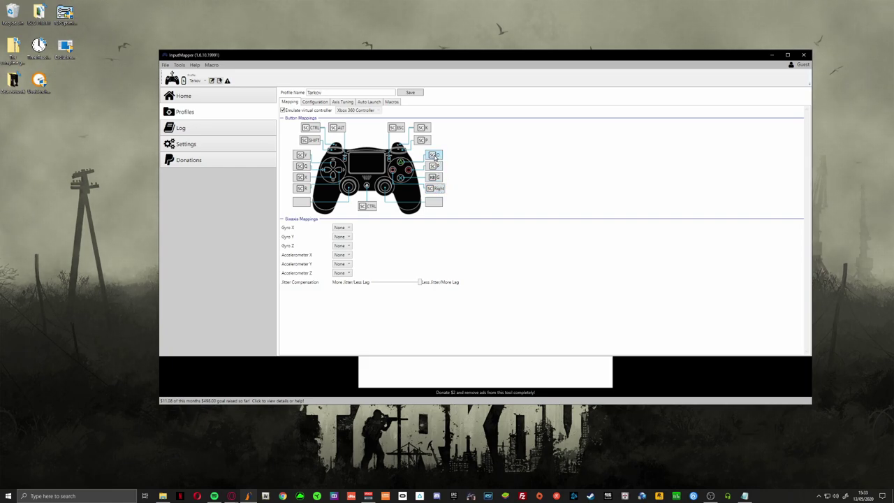
Step: Narrow the InputMapper window, then disable Emulate virtual controller in the Tarkov profile and save the profile
left_click_drag(810, 355, 599, 355)
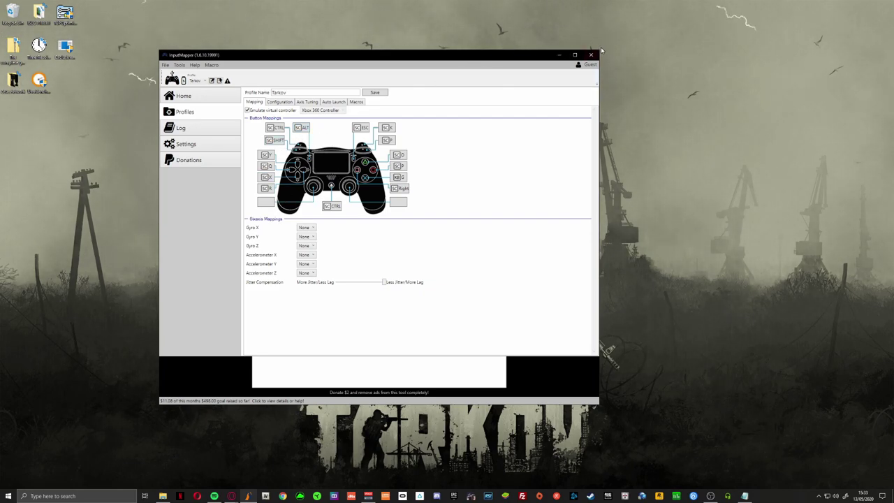
left_click(247, 111)
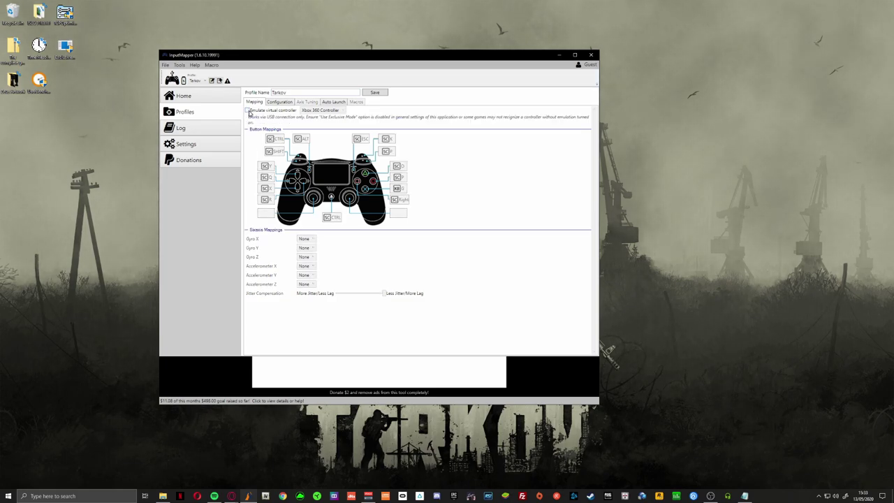
left_click(375, 94)
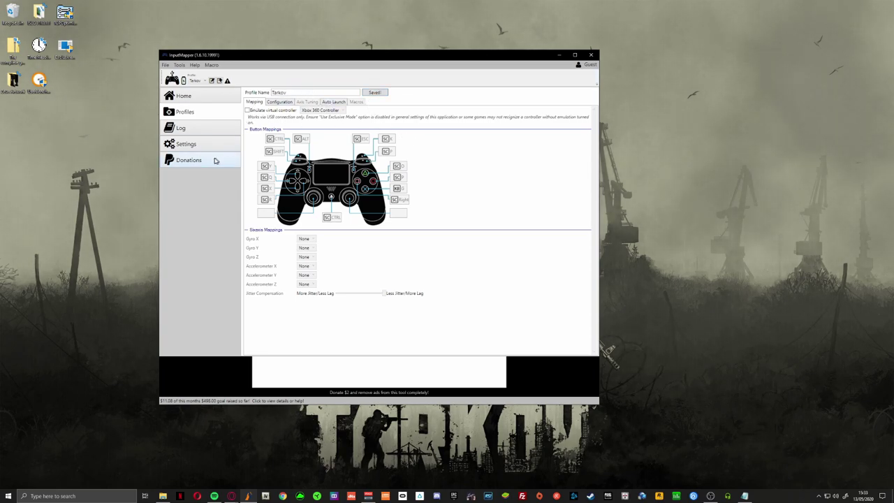
Step: Return to the InputMapper home page and select Tarkov as the connected controller's active profile
left_click(186, 96)
left_click(199, 81)
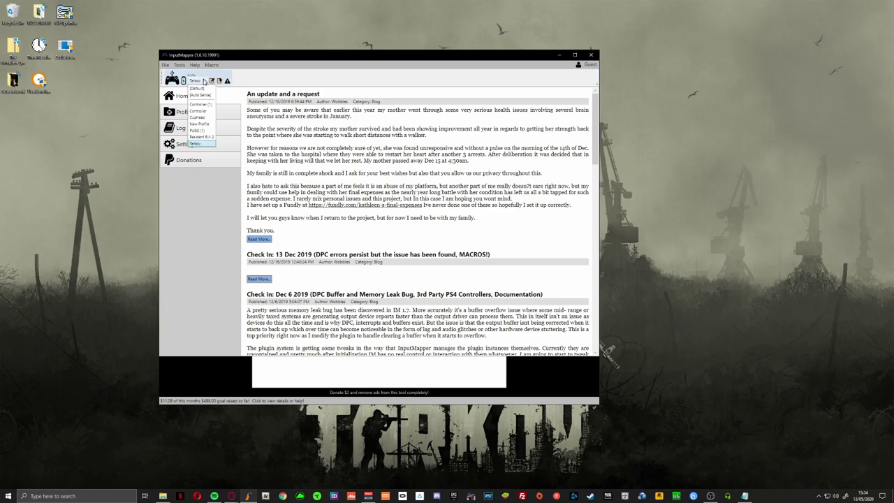
left_click(206, 143)
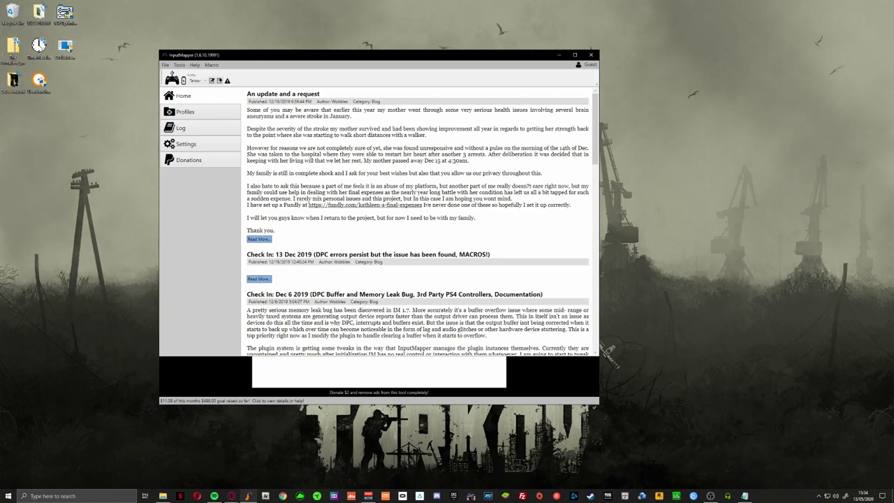
Step: Shrink the InputMapper window in width and slightly in height to uncover more of the desktop
left_click_drag(599, 92, 433, 91)
left_click_drag(403, 51, 403, 64)
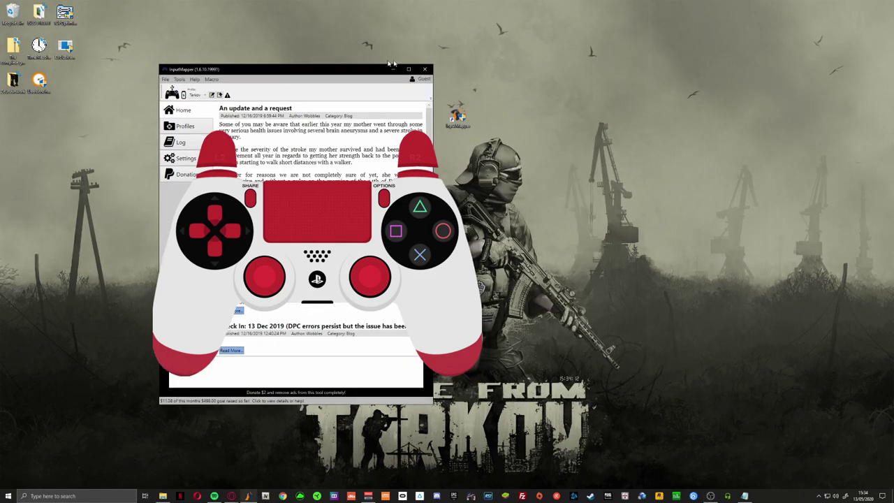
Step: Move the InputMapper window across to the right-hand part of the desktop
left_click_drag(345, 70, 727, 91)
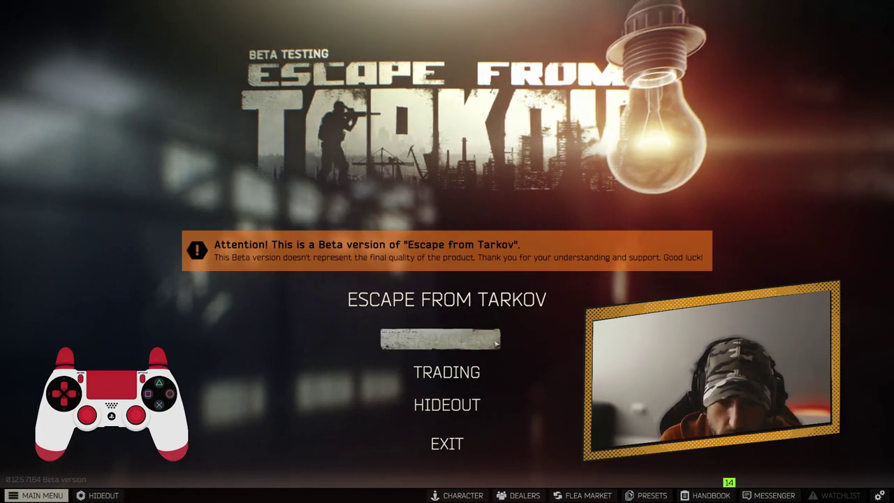
Step: Switch to Escape from Tarkov, open the character's gear and equip the TX-15 DML rifle from the stash on the sling
left_click(395, 339)
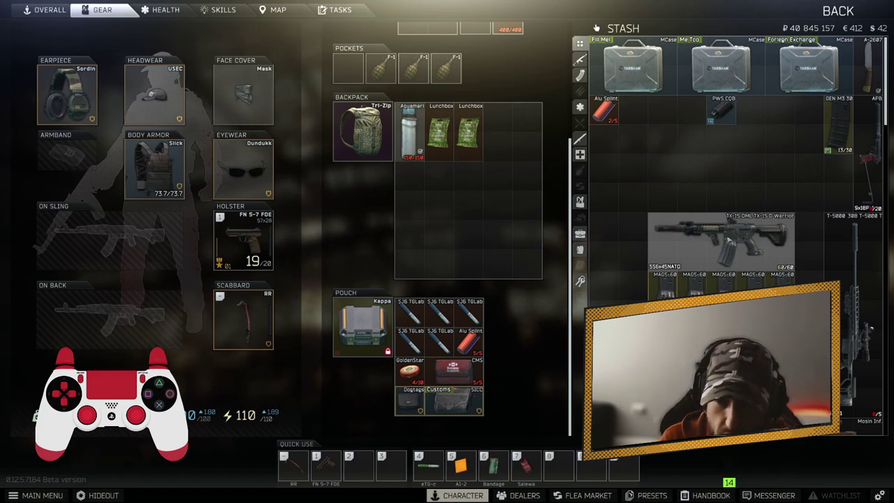
left_click(724, 231, "alt")
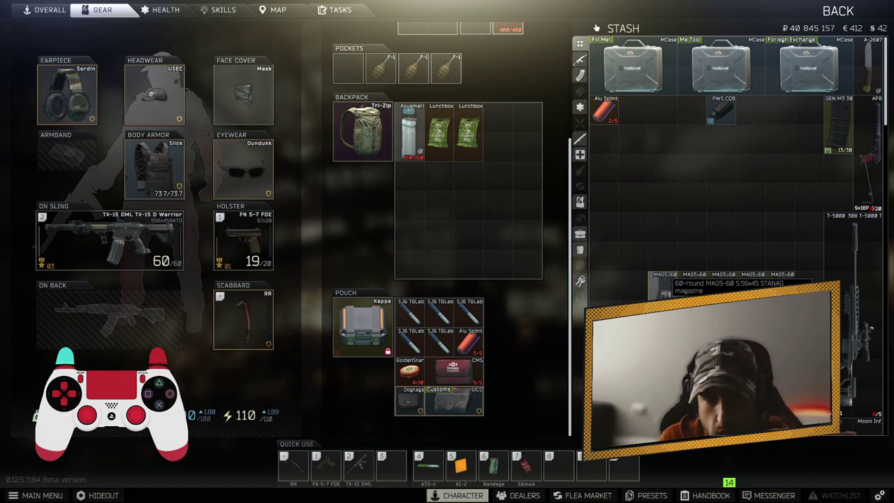
Step: Transfer the five loaded MAG5-60 magazines from the stash into the tactical rig
left_click(662, 286, "ctrl")
left_click(692, 286, "ctrl")
left_click(722, 286, "ctrl")
left_click(751, 286, "ctrl")
left_click(779, 286, "ctrl")
scroll(492, 211, "up", 5)
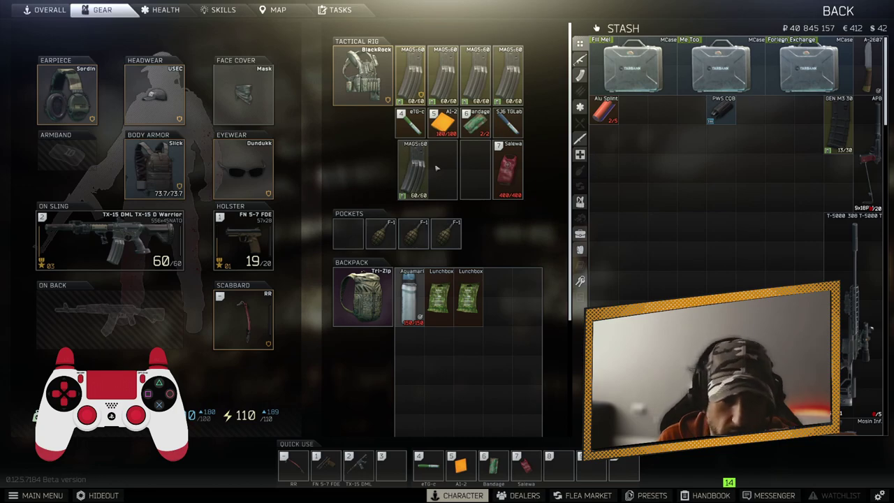
Step: Look into the Grenades case in the stash and rearrange the grenades so that all four pockets hold an F-1
scroll(733, 209, "down", 5)
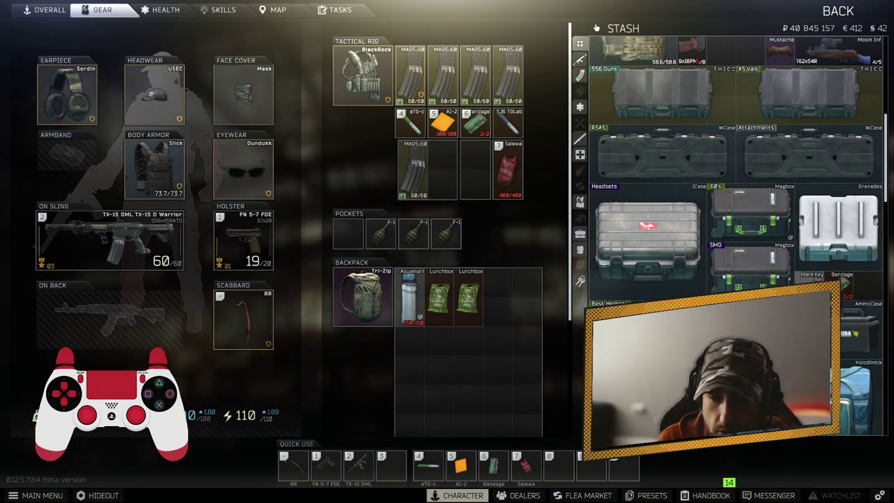
double_click(838, 230)
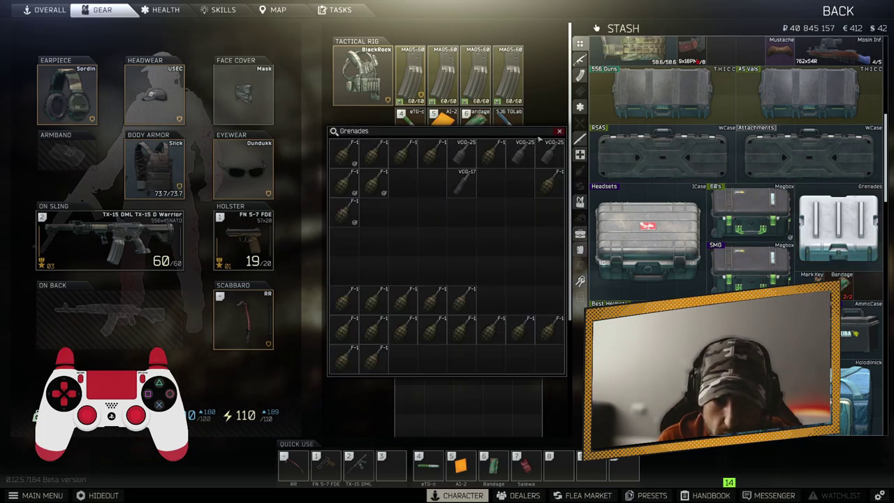
left_click(559, 131)
left_click_drag(445, 233, 838, 234)
left_click(413, 234, "ctrl")
left_click(348, 233, "ctrl")
left_click(380, 234, "ctrl")
scroll(663, 139, "up", 10)
left_click(632, 112, "ctrl")
left_click(660, 112, "ctrl")
left_click(691, 112, "ctrl")
left_click(751, 112, "ctrl")
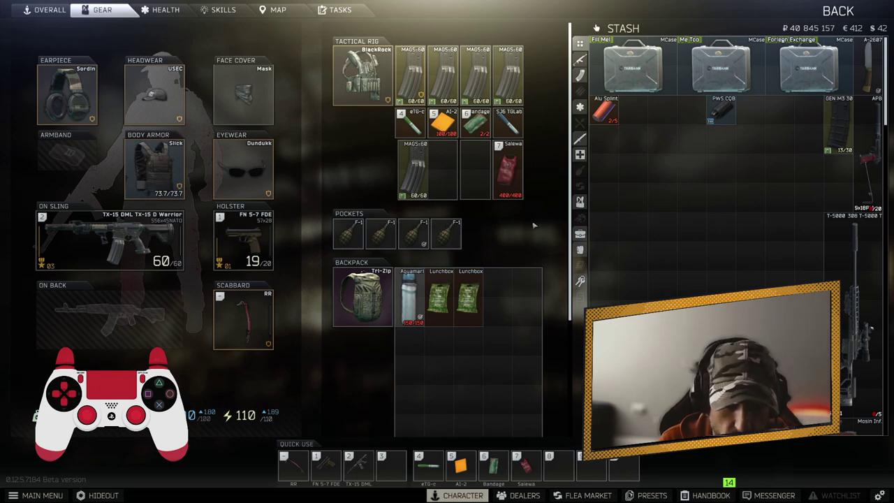
scroll(530, 224, "down", 4)
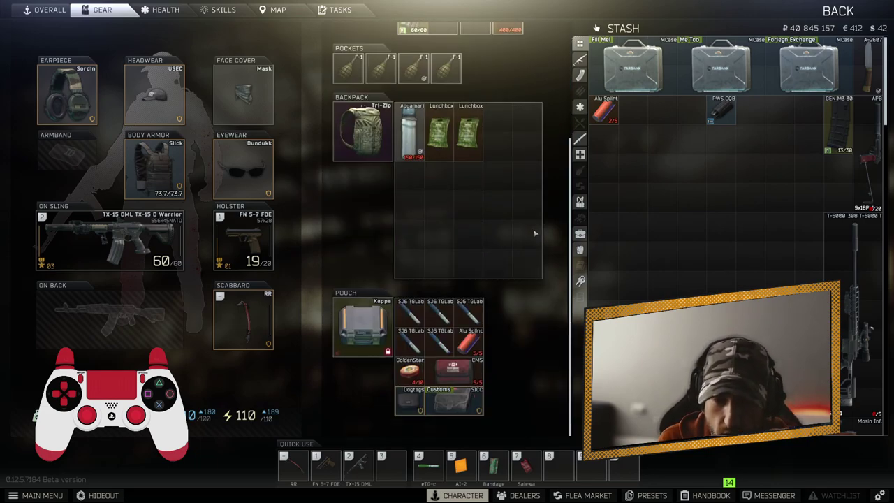
scroll(541, 229, "up", 4)
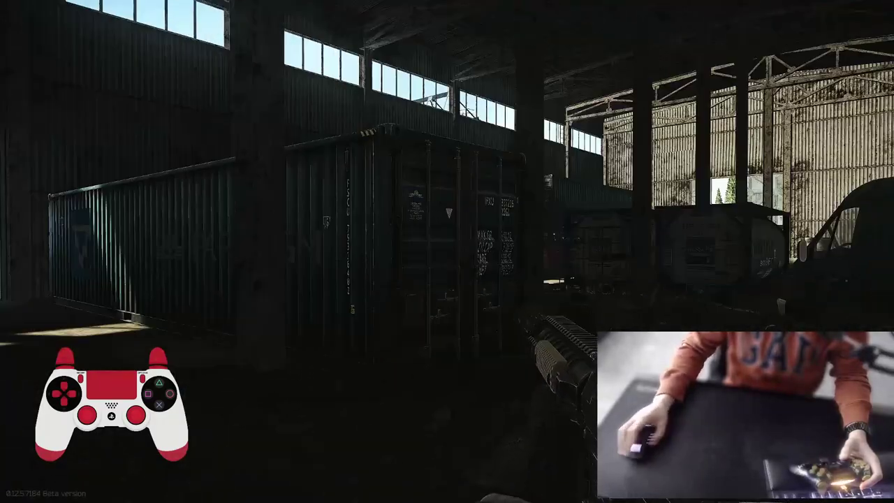
key("shift")
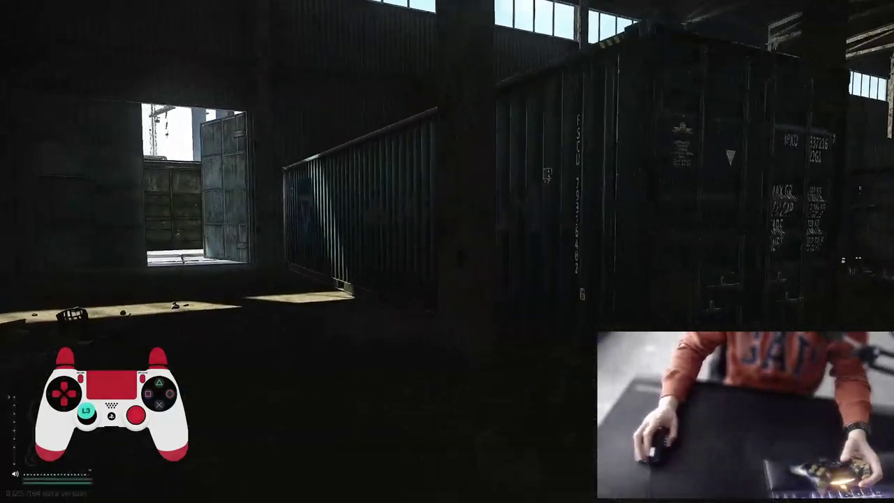